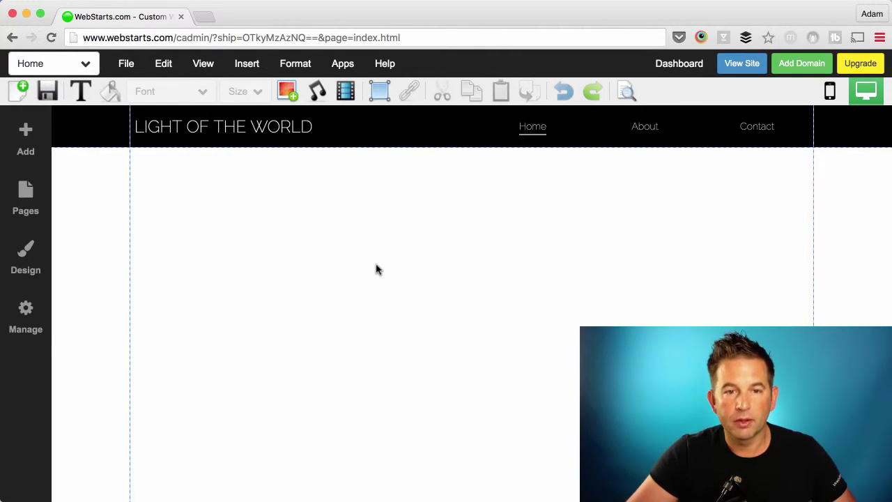
# - Insert the lone-tree-by-the-sea photo from the connected Instagram account onto the Home page
pyautogui.click(288, 93)
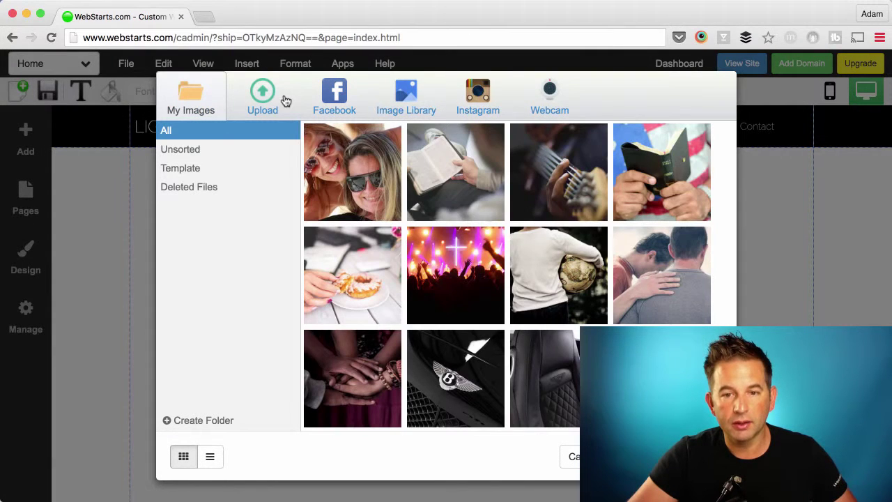
pyautogui.click(478, 95)
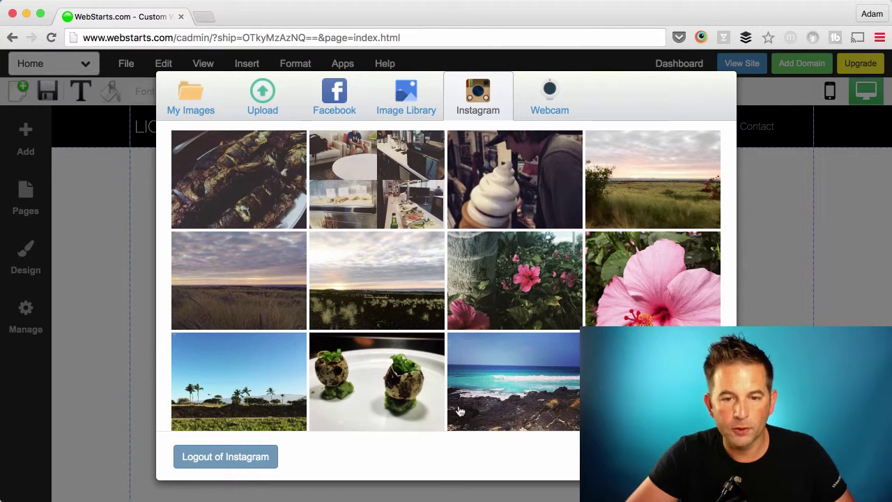
pyautogui.scroll(-3, 460, 409)
pyautogui.scroll(-15, 472, 399)
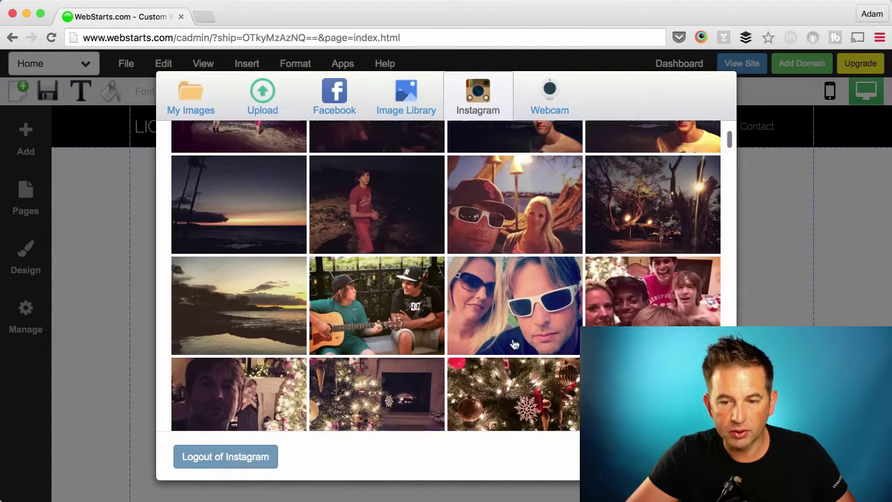
pyautogui.scroll(5, 513, 344)
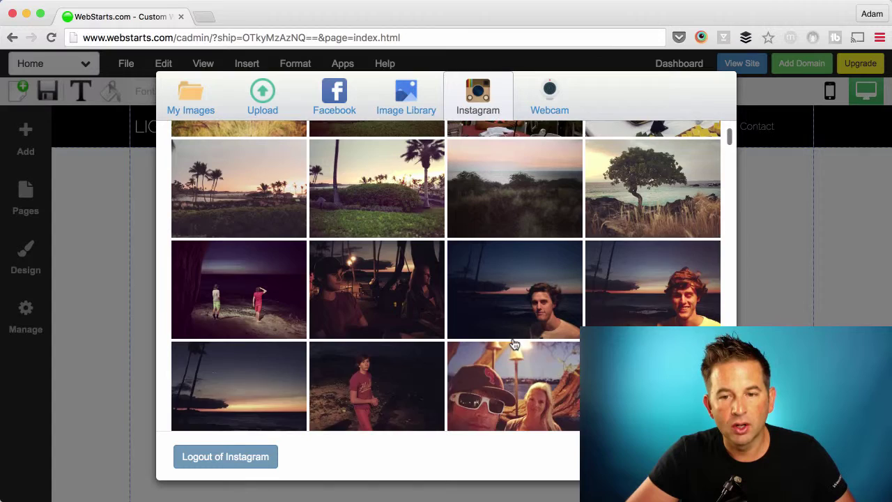
pyautogui.scroll(5, 513, 344)
pyautogui.scroll(-2, 621, 305)
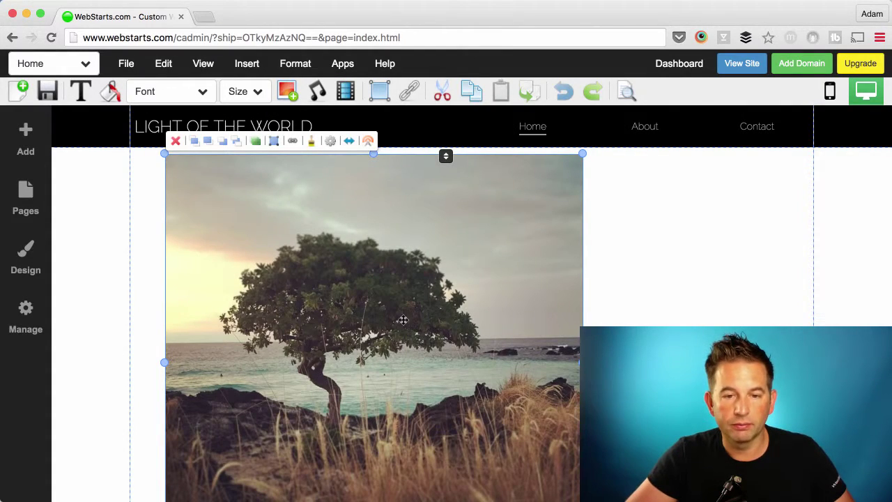
# - Reposition the tree photo, try full and fixed widths, and apply the second image effect
pyautogui.moveTo(347, 305); pyautogui.dragTo(326, 325)
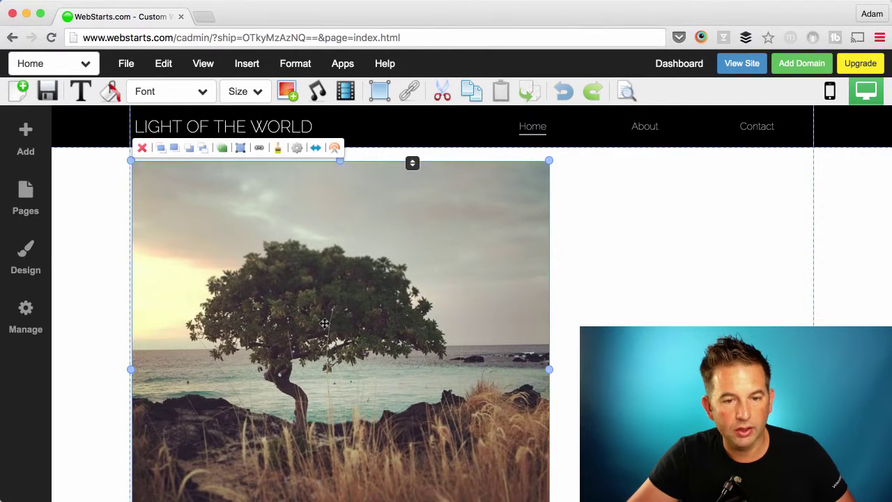
pyautogui.click(316, 147)
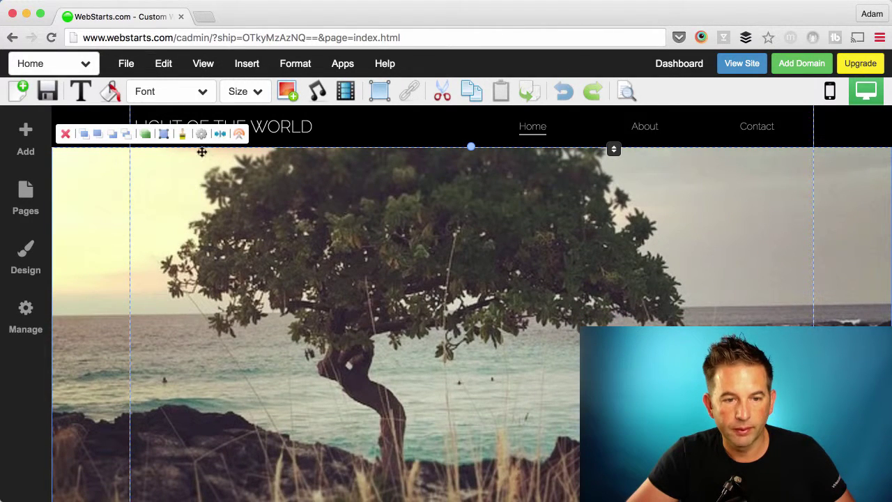
pyautogui.click(182, 136)
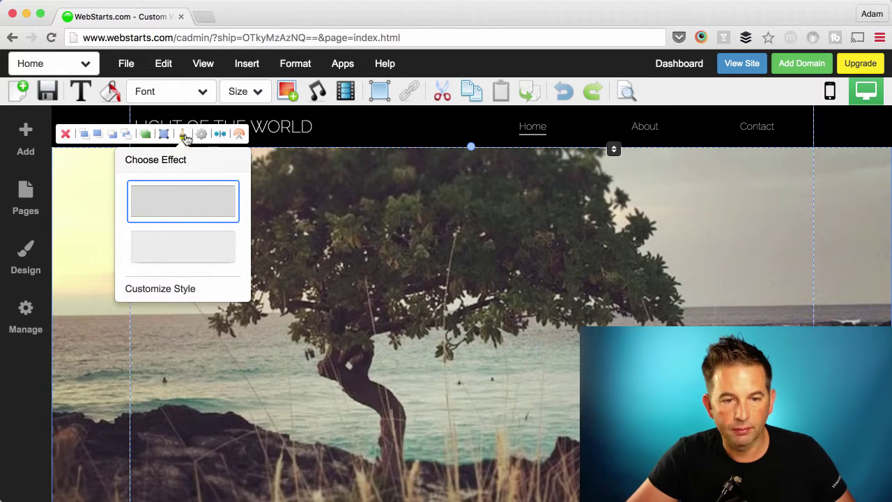
pyautogui.click(184, 136)
pyautogui.click(221, 134)
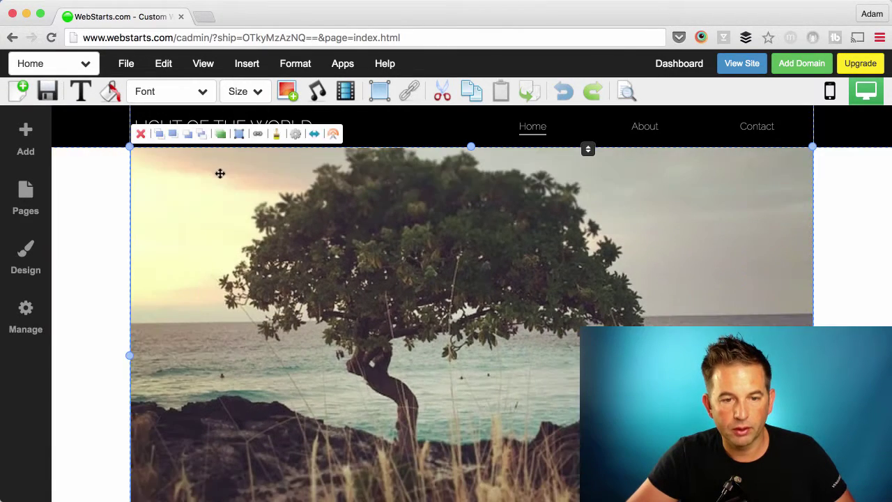
pyautogui.click(276, 137)
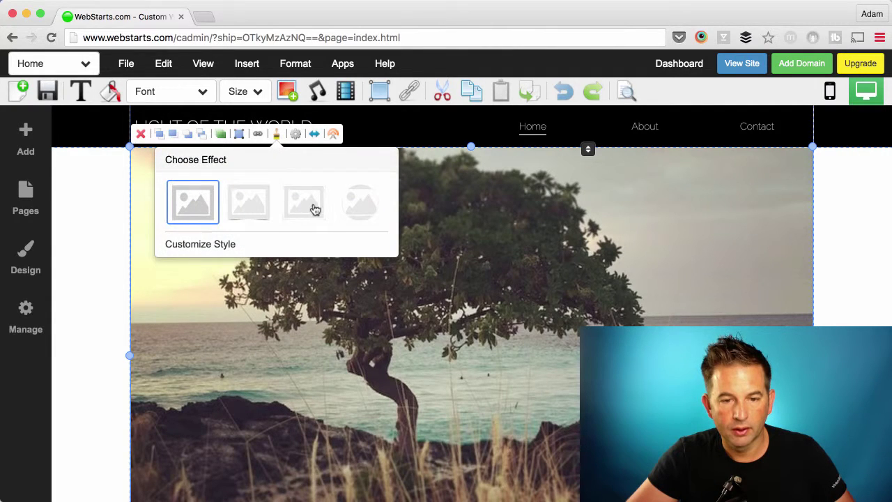
pyautogui.click(259, 202)
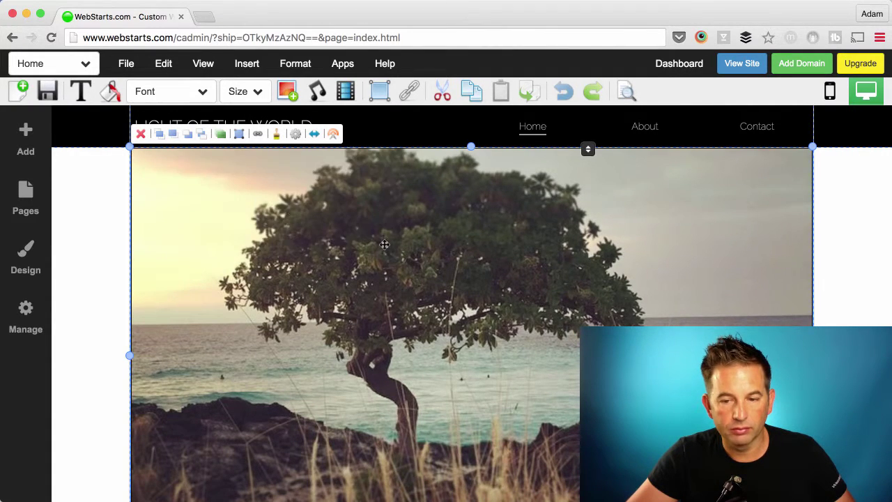
# - Move the photo just below the header, narrow it to about half width, then delete it
pyautogui.scroll(-5, 384, 244)
pyautogui.click(355, 410)
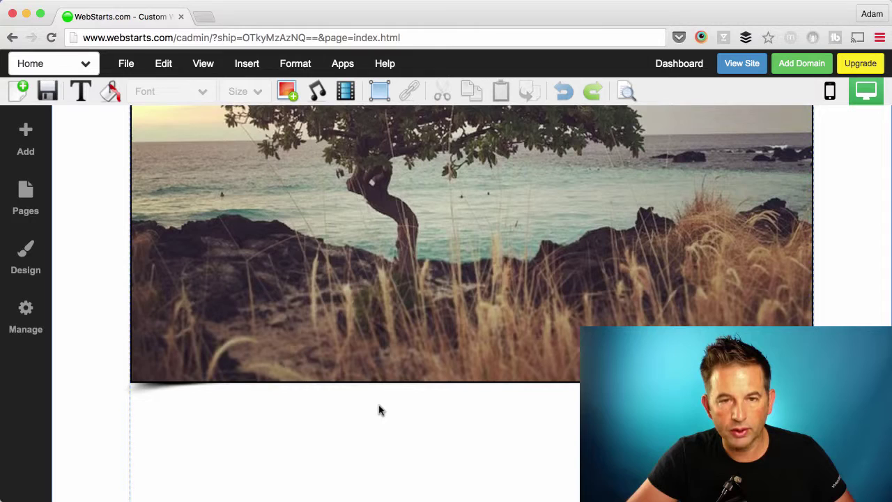
pyautogui.scroll(5, 377, 297)
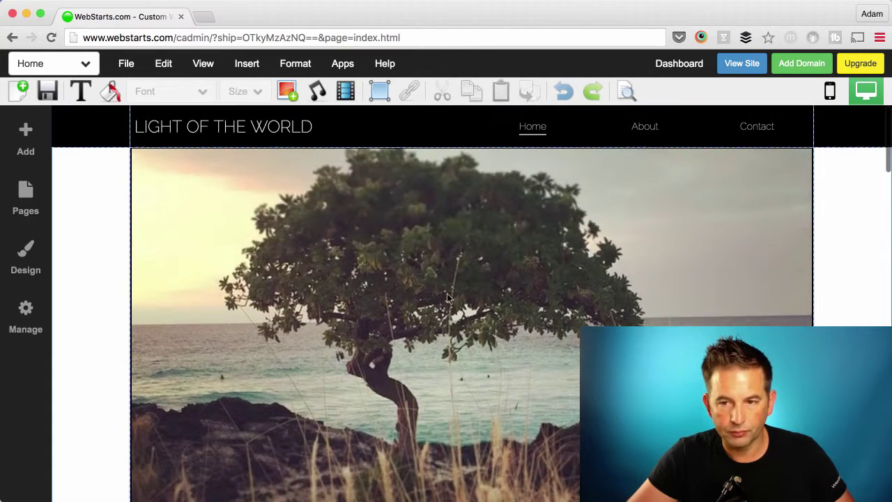
pyautogui.click(284, 268)
pyautogui.moveTo(320, 258)
pyautogui.mouseDown()
pyautogui.moveTo(318, 273)
pyautogui.moveTo(323, 263)
pyautogui.mouseUp()
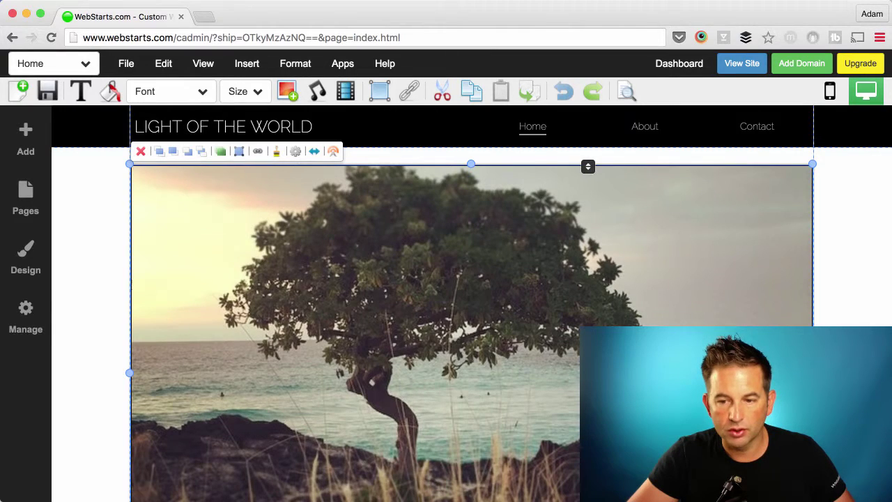
pyautogui.moveTo(813, 372); pyautogui.dragTo(436, 363)
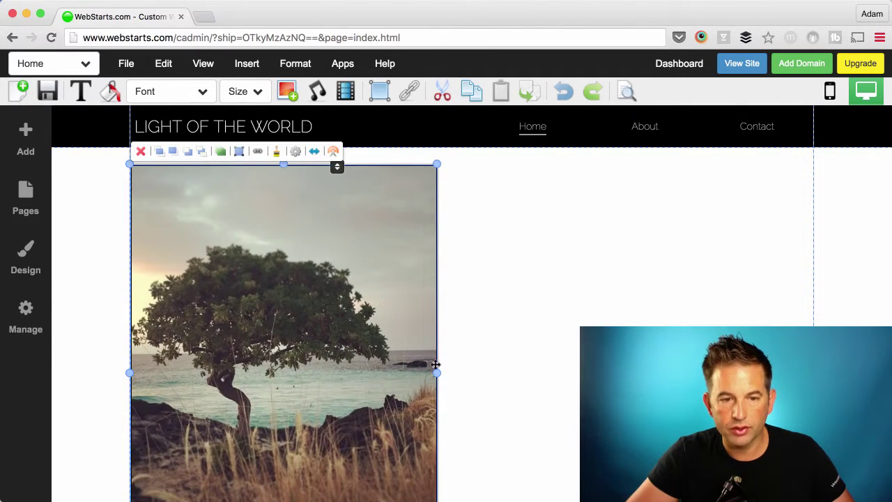
pyautogui.click(140, 152)
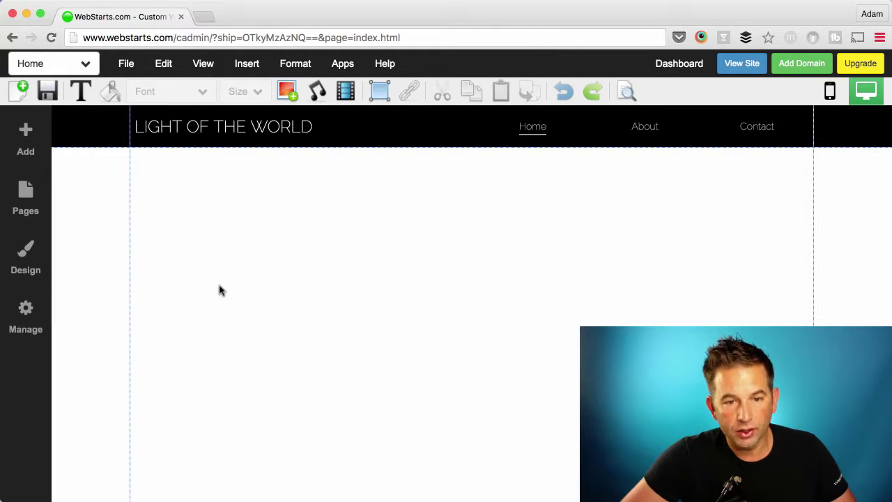
# - Open the Add panel and scroll to the Social group showing Instagram Feed
pyautogui.click(32, 131)
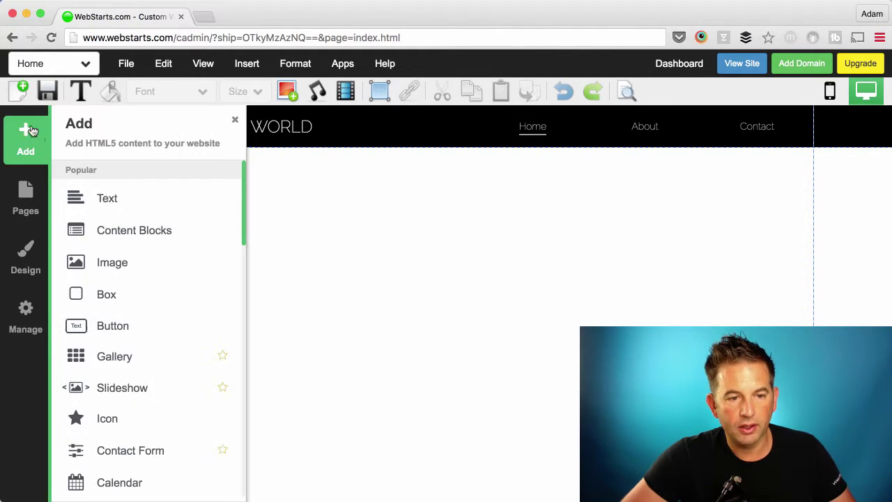
pyautogui.scroll(-10, 198, 387)
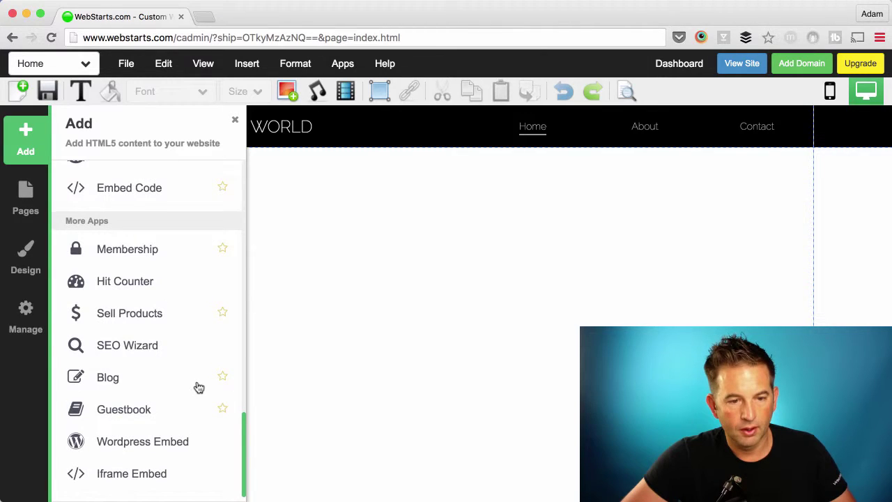
pyautogui.scroll(8, 198, 387)
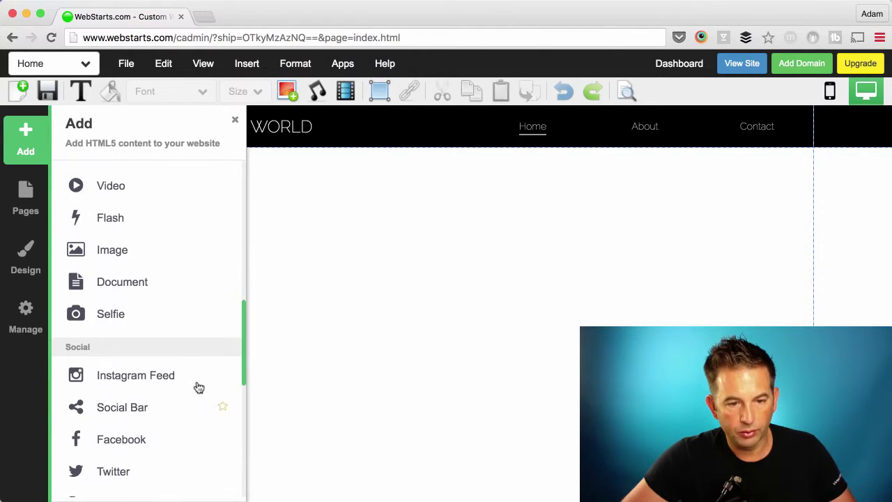
# - Add an Instagram Feed and preview the Gallery and Collage layouts
pyautogui.click(147, 374)
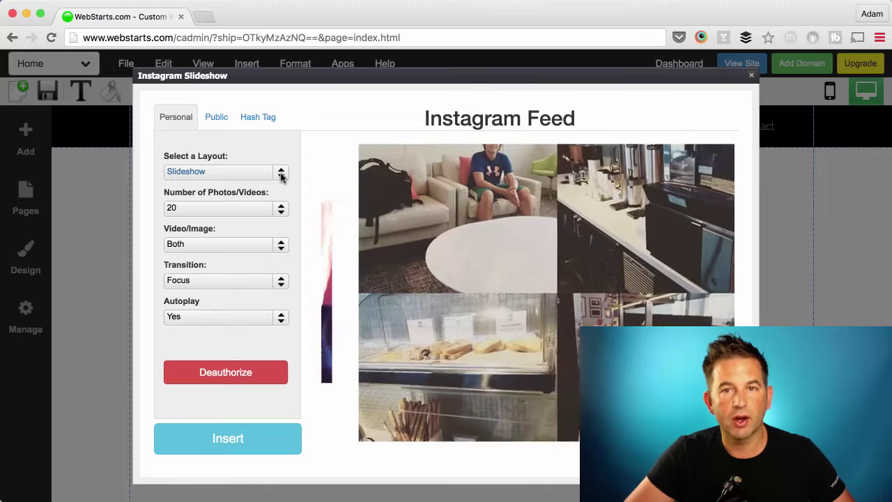
pyautogui.click(281, 174)
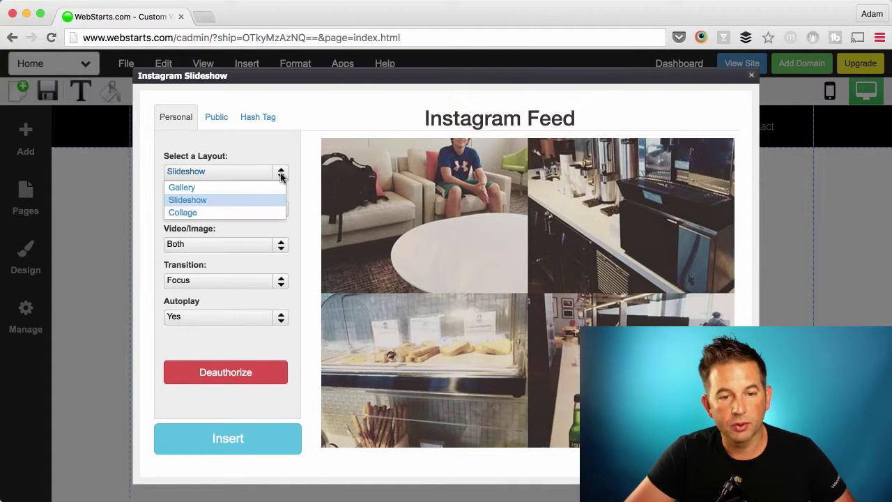
pyautogui.click(275, 187)
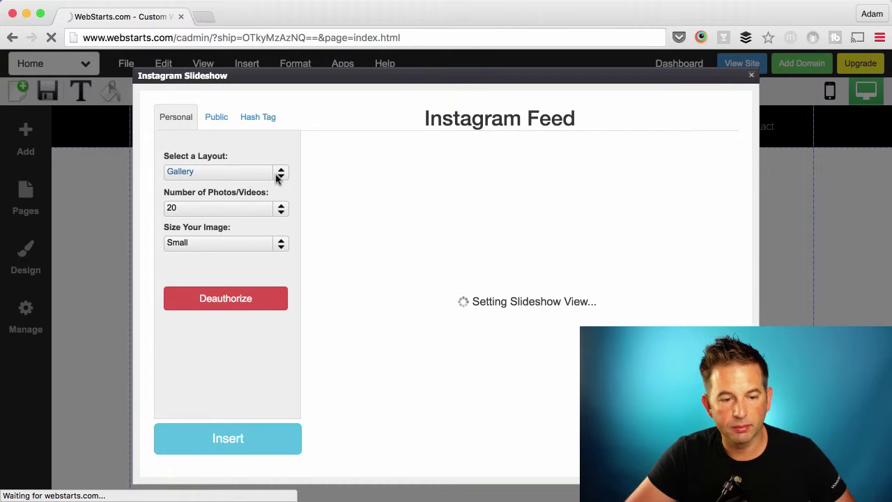
pyautogui.click(279, 175)
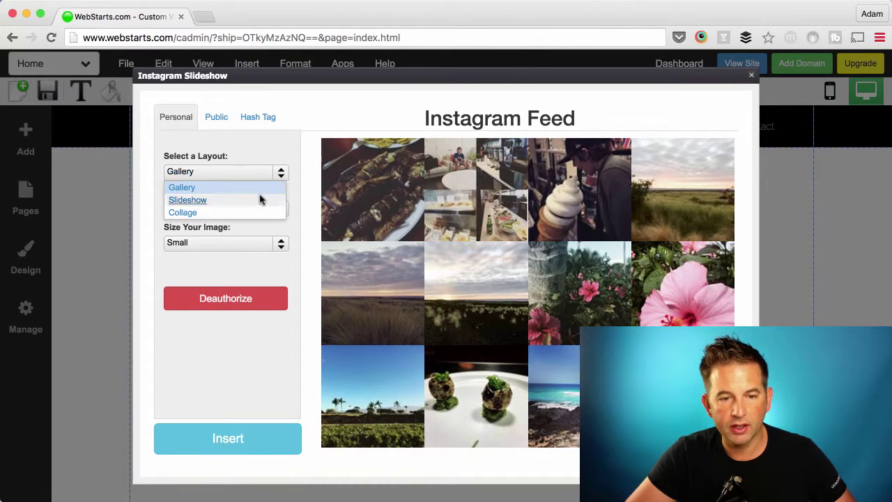
pyautogui.click(253, 212)
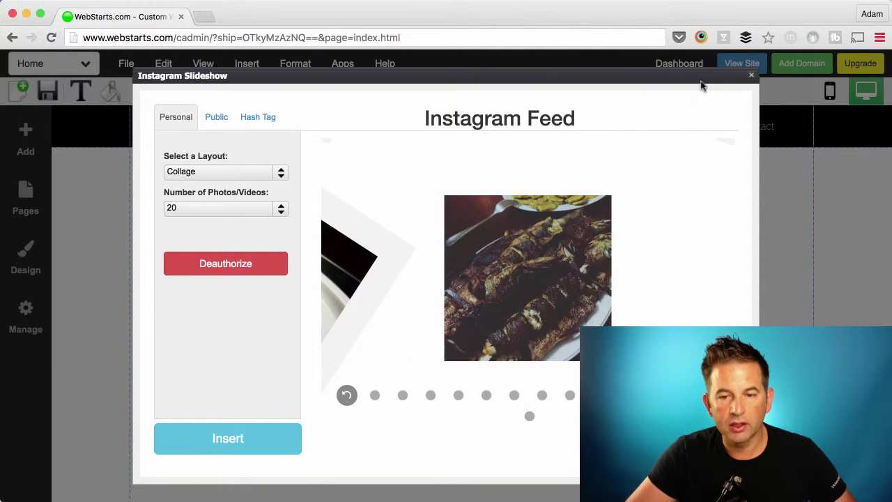
pyautogui.click(459, 396)
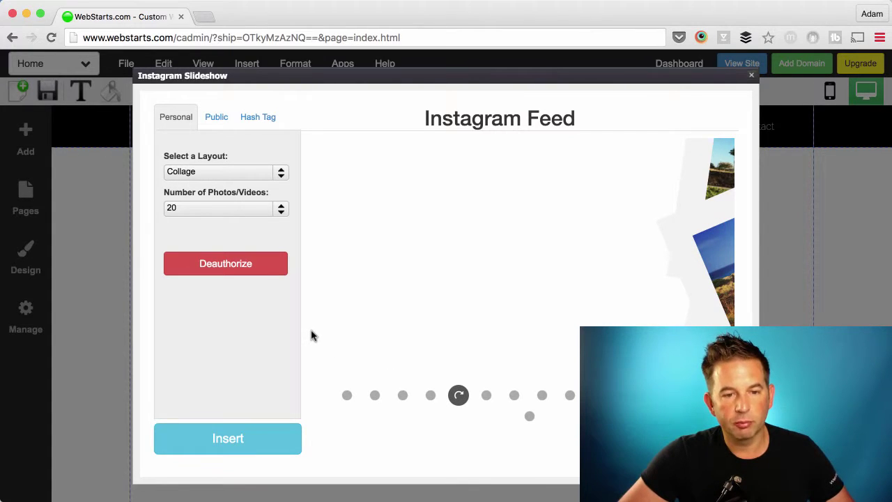
# - Choose the Gallery layout with 9 photos at Medium image size for the personal feed
pyautogui.click(280, 209)
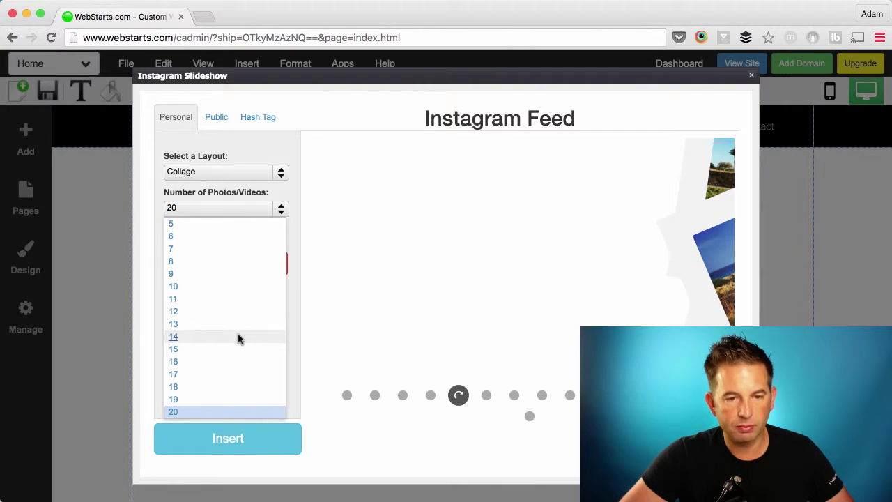
pyautogui.click(274, 174)
pyautogui.click(236, 188)
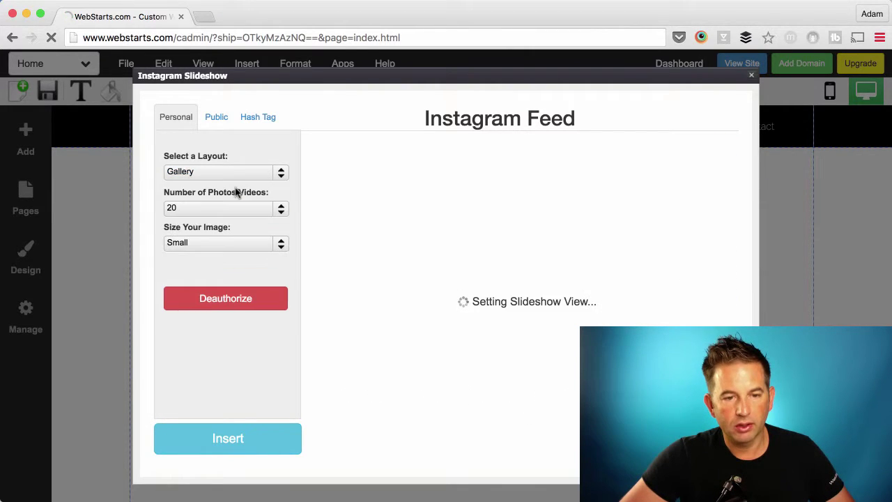
pyautogui.click(279, 208)
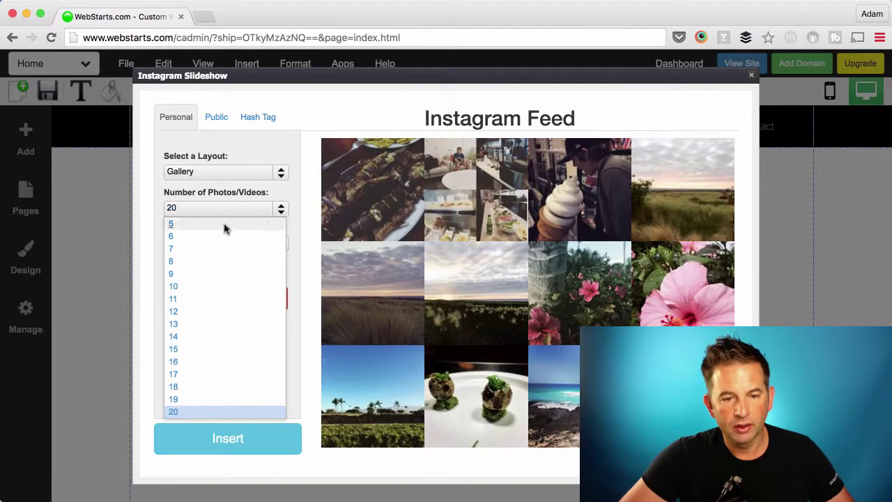
pyautogui.click(211, 277)
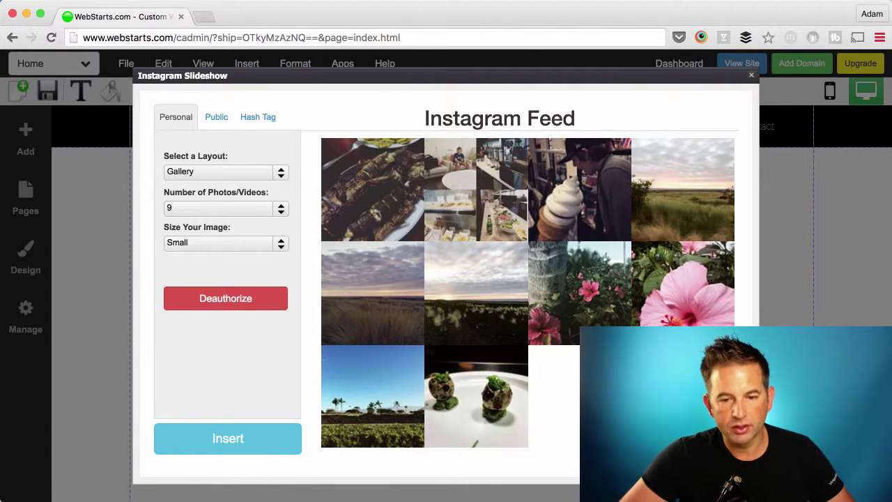
pyautogui.click(219, 245)
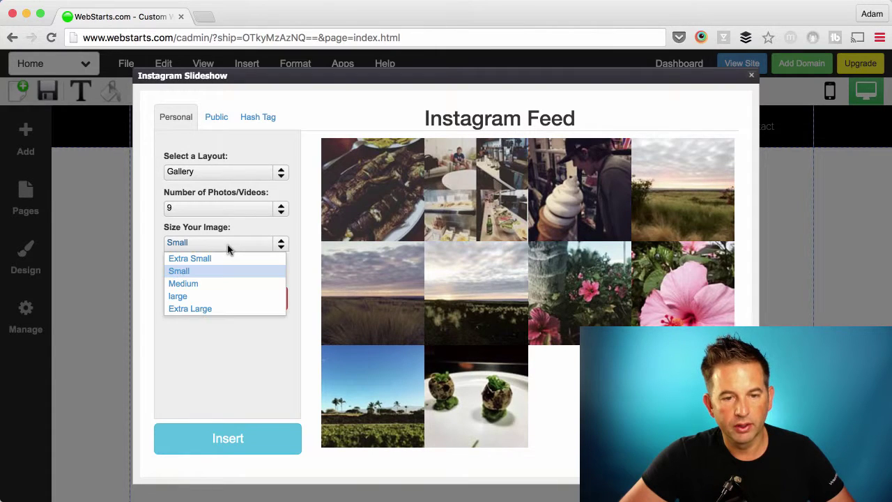
pyautogui.click(213, 283)
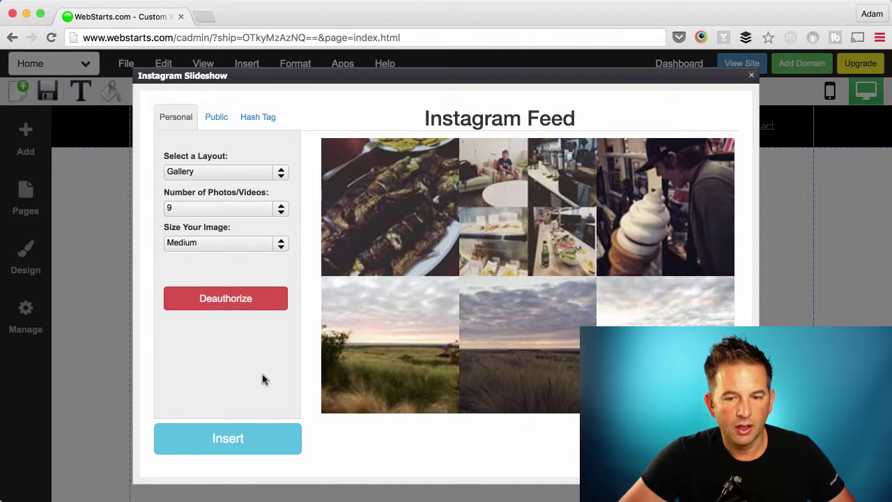
# - Insert the gallery, move it down, expand it to full page width, and drag it taller for two rows
pyautogui.click(252, 437)
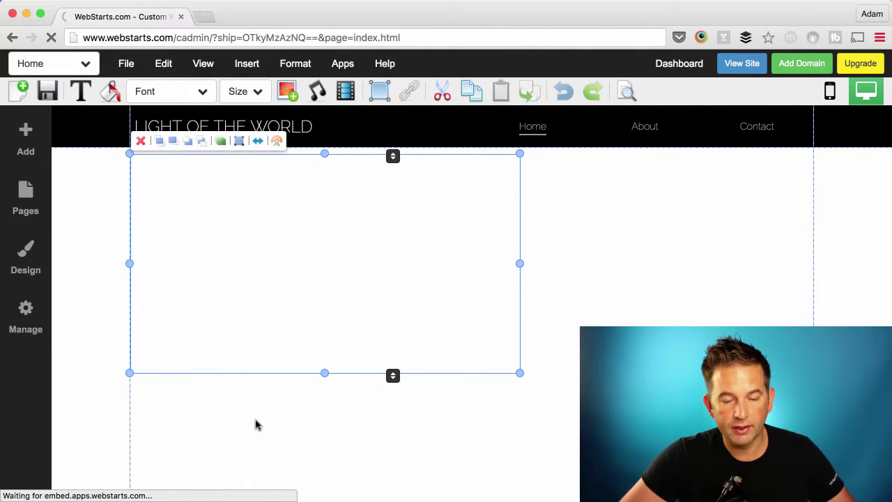
pyautogui.moveTo(348, 295); pyautogui.dragTo(432, 345)
pyautogui.moveTo(408, 423); pyautogui.dragTo(408, 462)
pyautogui.moveTo(430, 413); pyautogui.dragTo(411, 407)
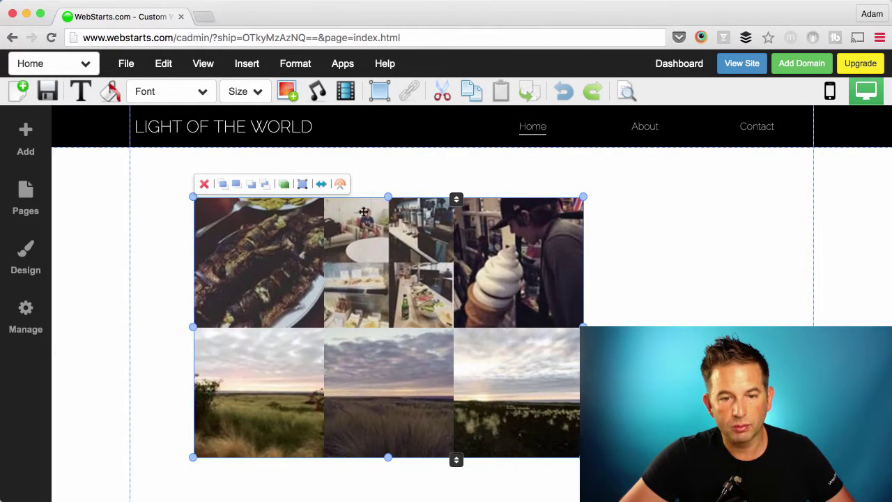
pyautogui.click(322, 187)
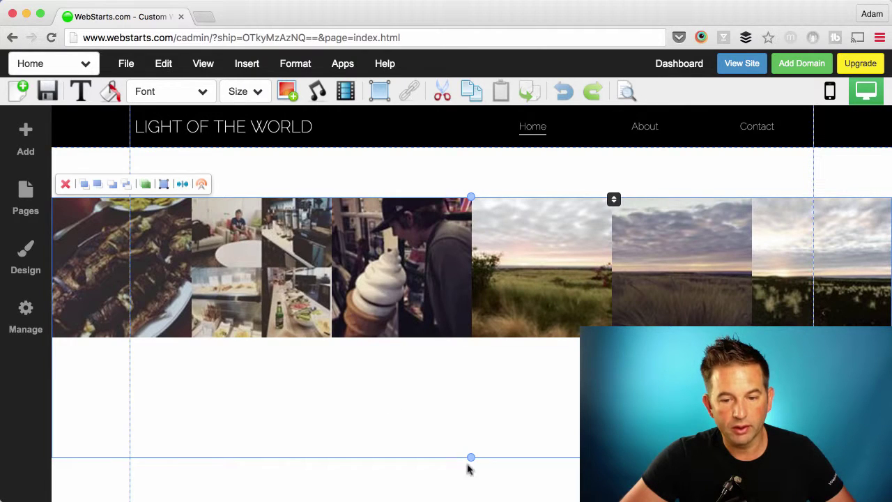
pyautogui.moveTo(471, 456); pyautogui.dragTo(472, 492)
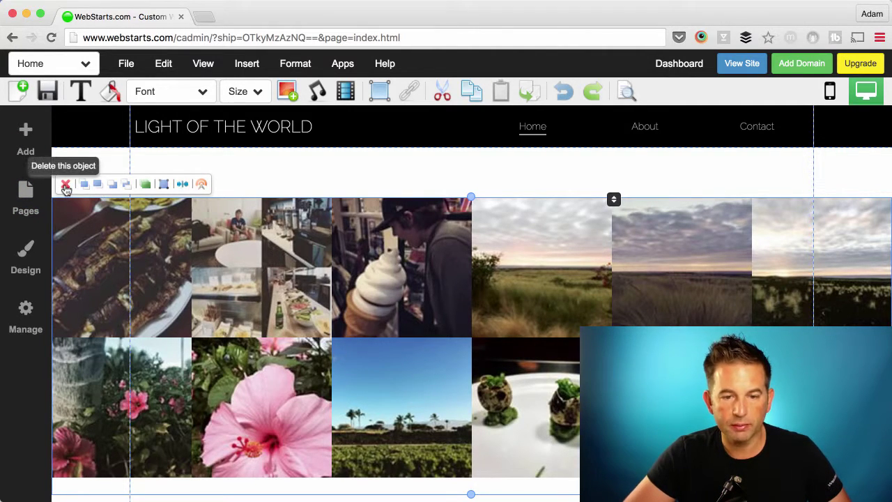
# - Delete the Instagram gallery and add a new Instagram Feed from the Add panel
pyautogui.click(64, 185)
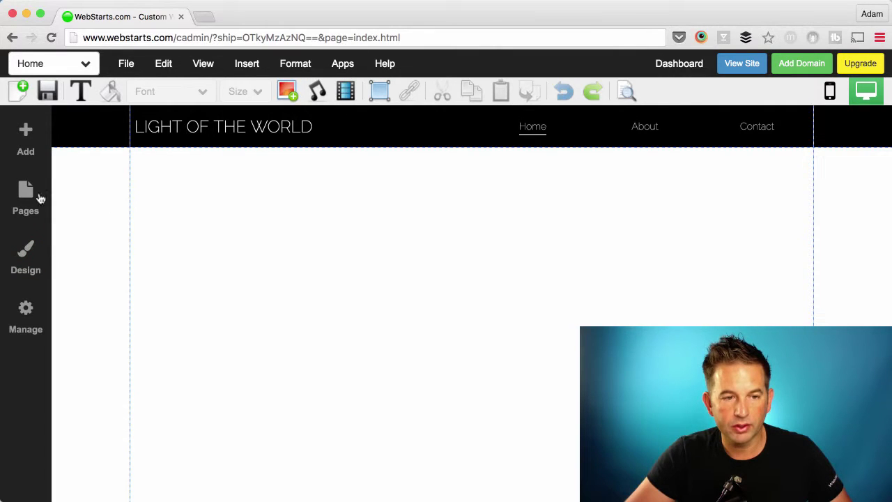
pyautogui.click(31, 150)
pyautogui.scroll(-10, 141, 402)
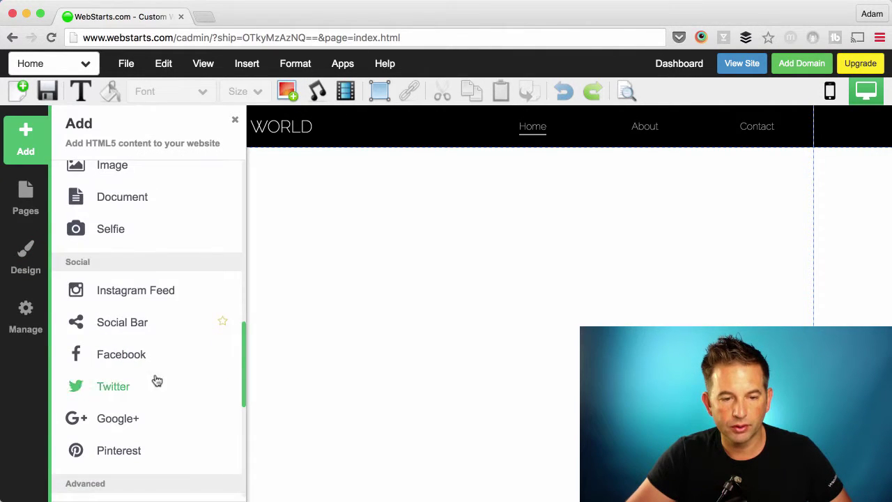
pyautogui.click(152, 299)
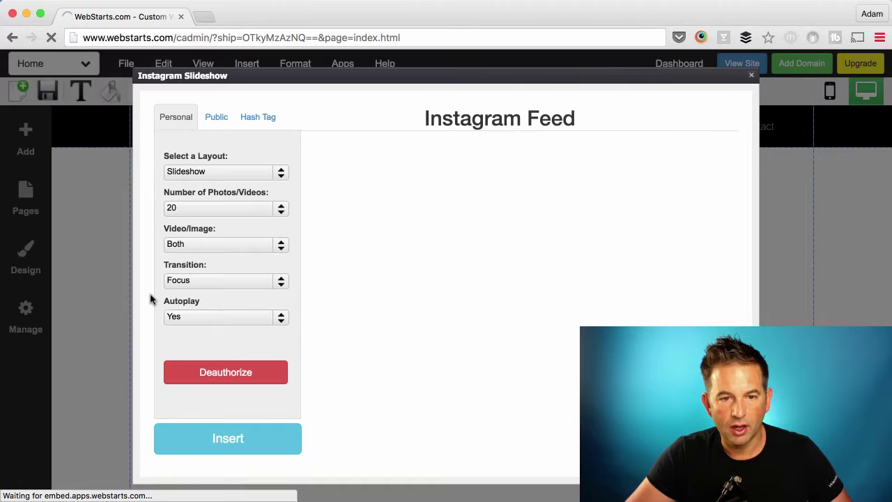
# - Show the public team account's feed with both videos and images and the Fade transition
pyautogui.click(216, 118)
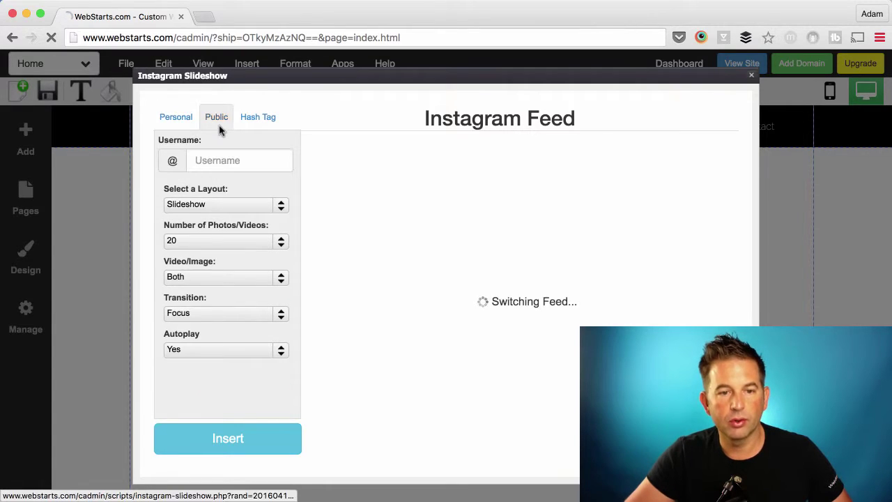
pyautogui.click(223, 160)
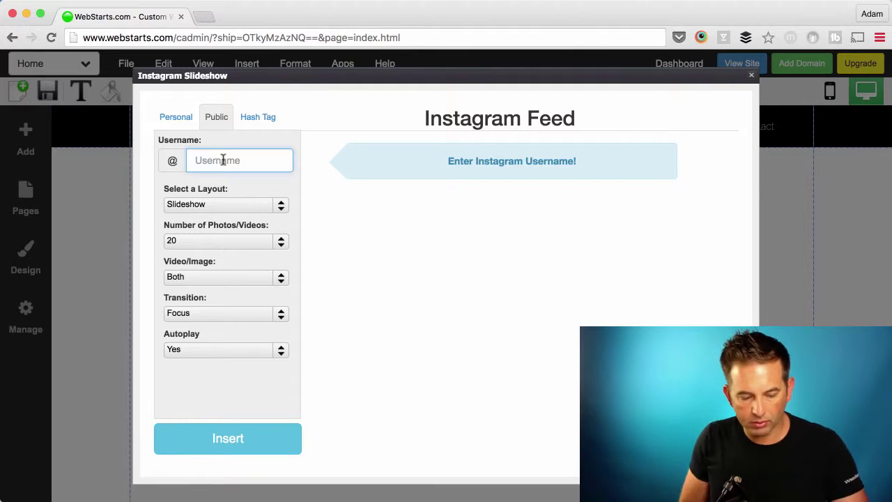
pyautogui.write('yr')
pyautogui.write('anke')
pyautogui.press('BackSpace')
pyautogui.press('BackSpace')
pyautogui.press('BackSpace')
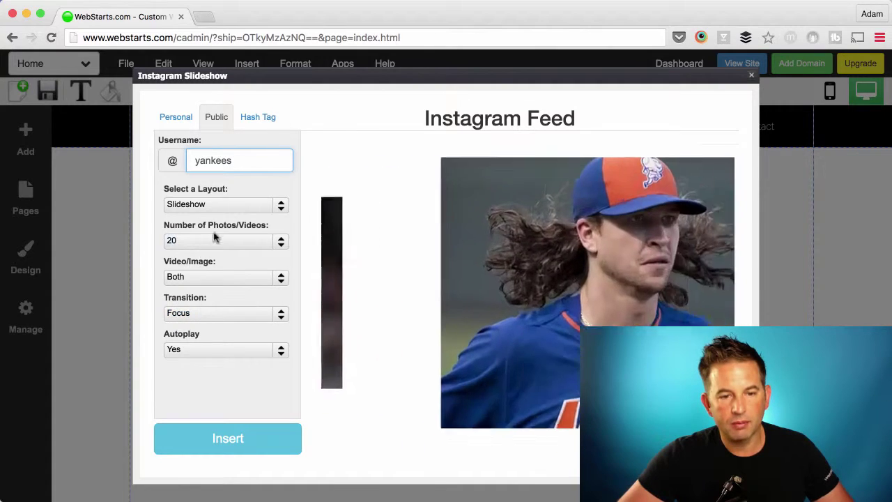
pyautogui.click(252, 278)
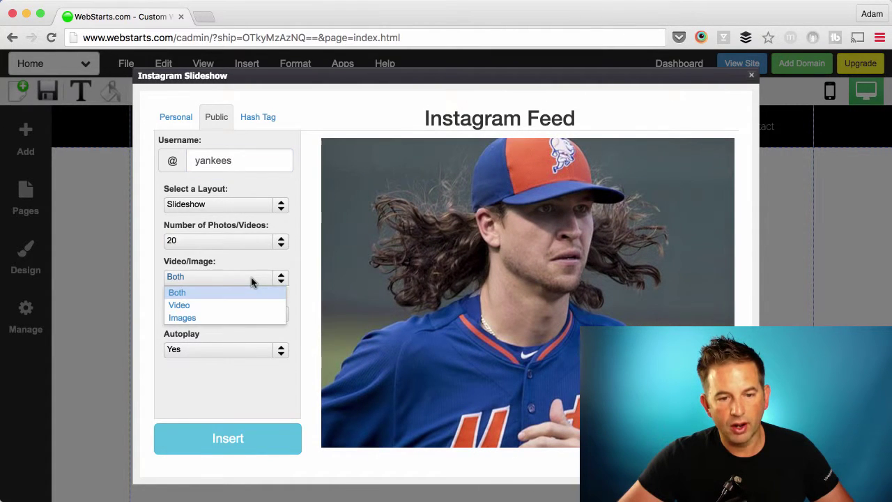
pyautogui.click(252, 280)
pyautogui.click(228, 313)
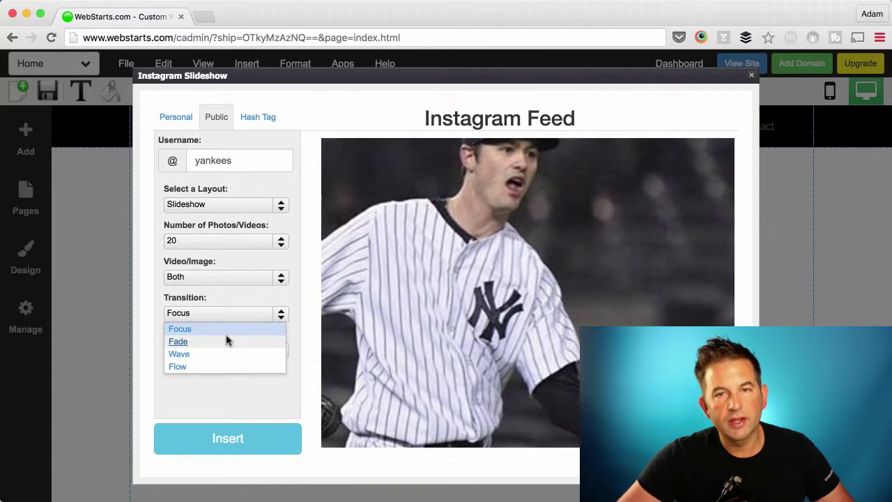
pyautogui.click(178, 340)
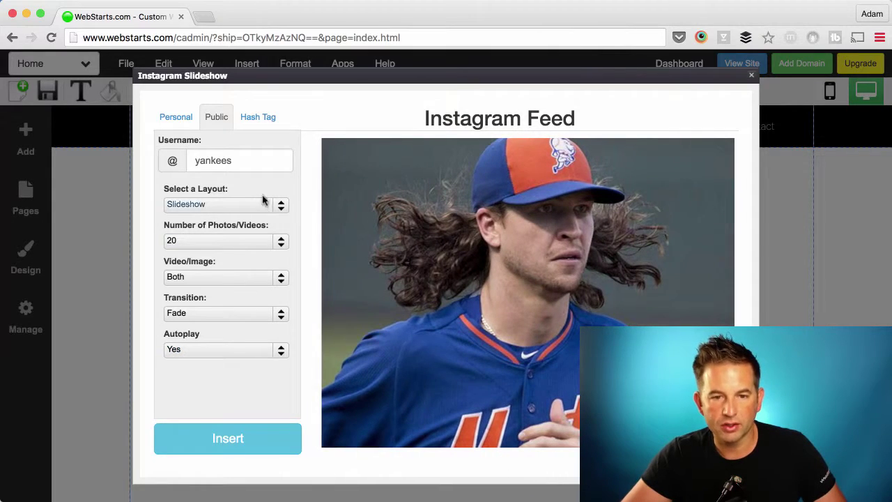
# - Switch the feed source to the hashtag 'baseball'
pyautogui.click(258, 118)
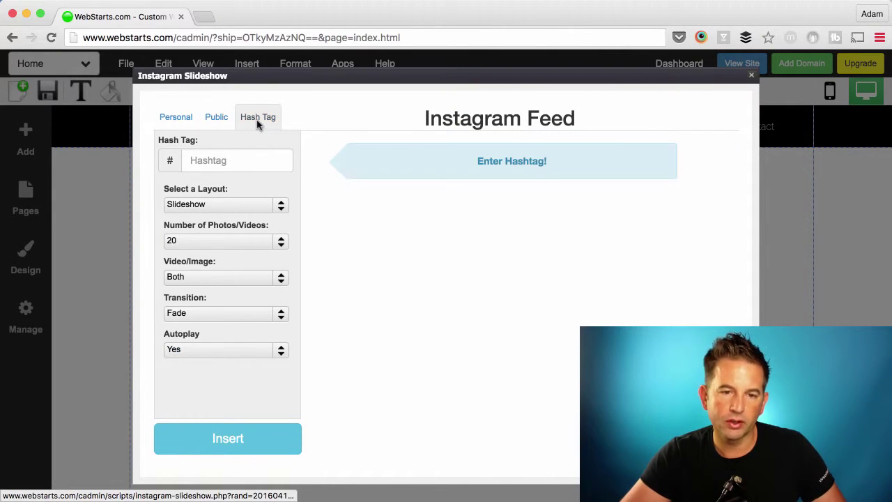
pyautogui.click(252, 163)
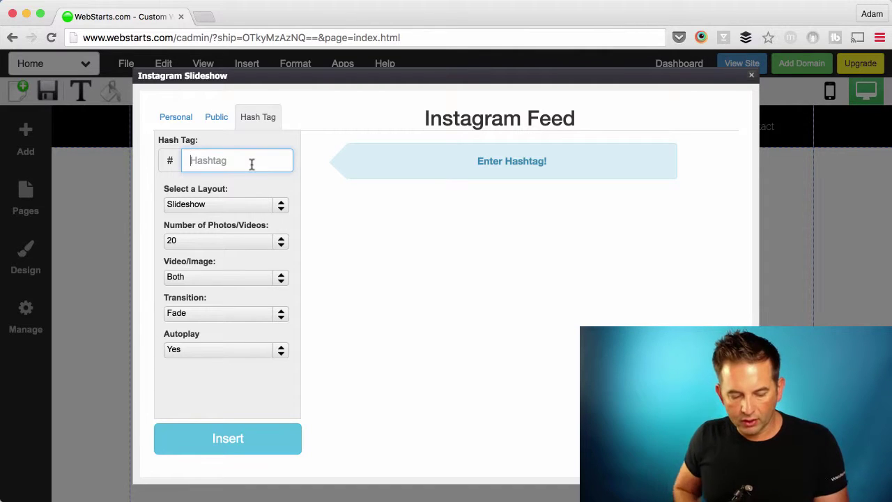
pyautogui.write('barg')
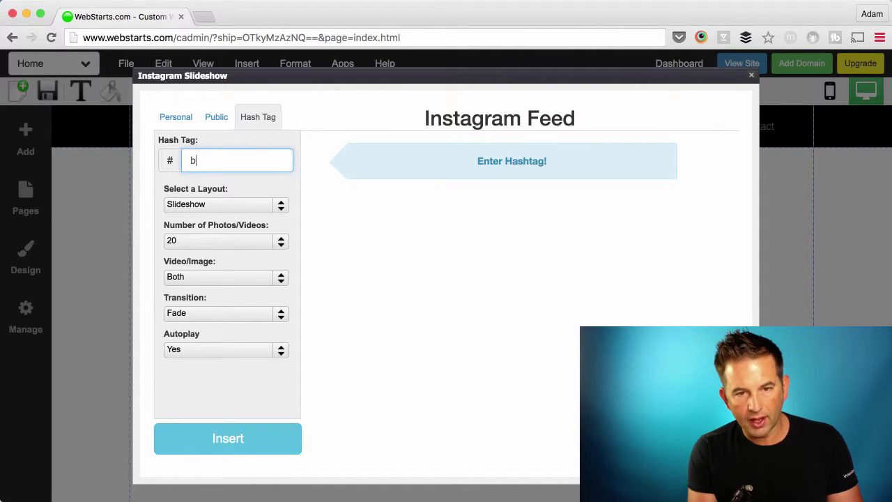
pyautogui.press('BackSpace')
pyautogui.press('BackSpace')
pyautogui.write('seball')
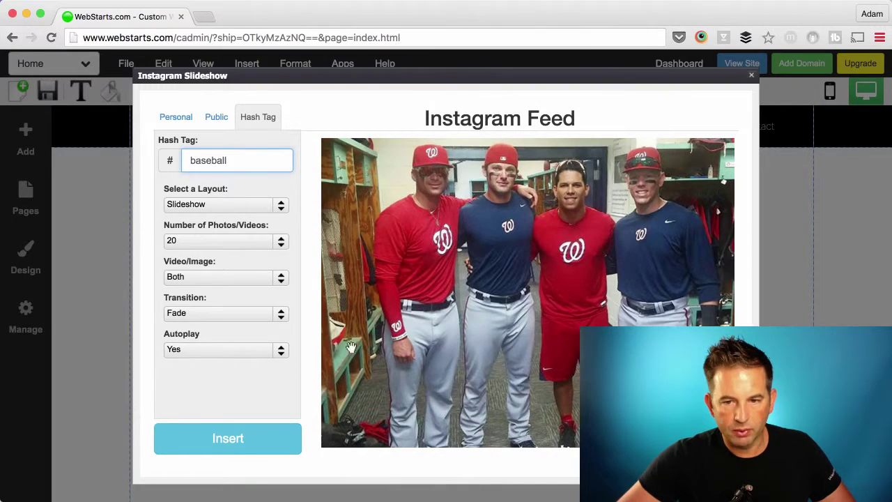
# - Advance the slideshow preview through three slides
pyautogui.click(701, 295)
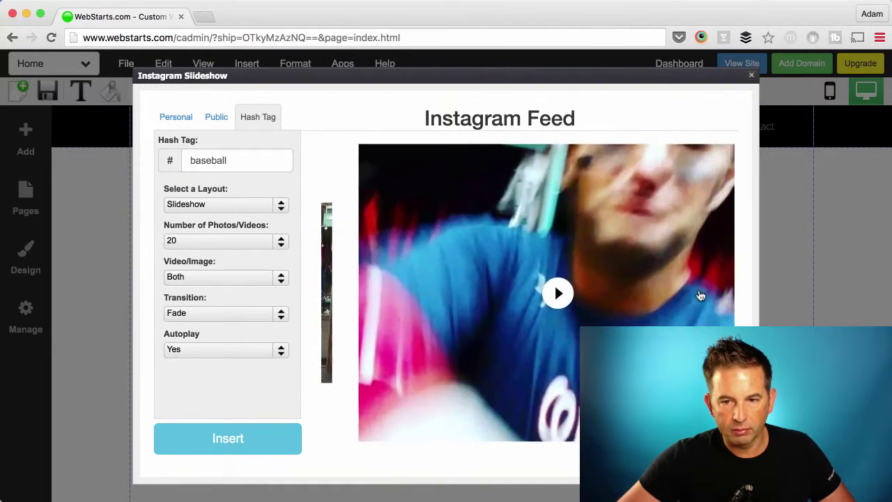
pyautogui.click(701, 296)
pyautogui.click(700, 295)
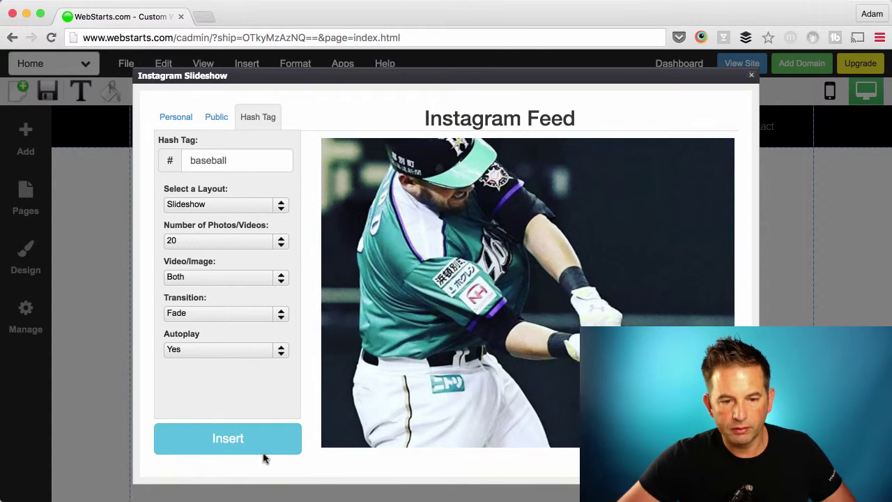
# - Insert the #baseball slideshow onto the Home page, then delete it
pyautogui.click(274, 442)
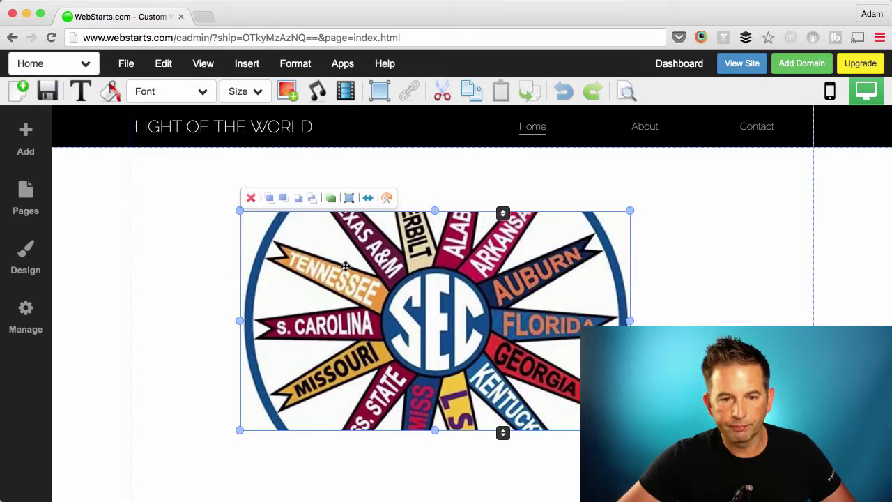
pyautogui.click(251, 198)
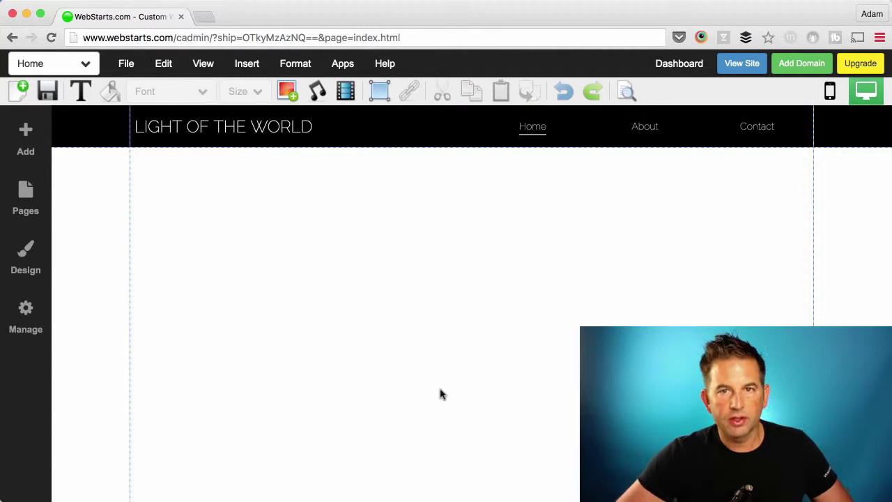